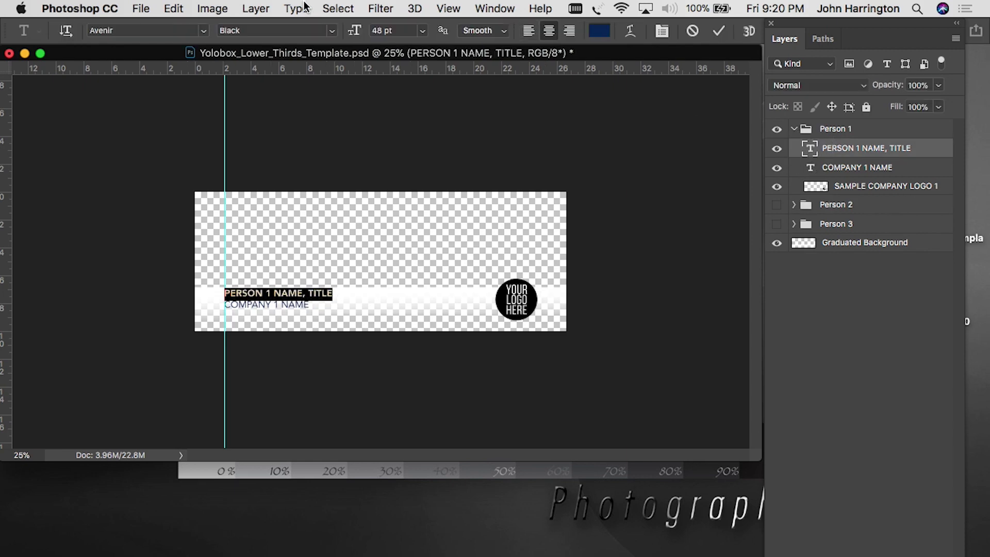
Look through the fonts for the PERSON 1 NAME, TITLE text, choose Avenir and commit the text.
left_click(203, 31)
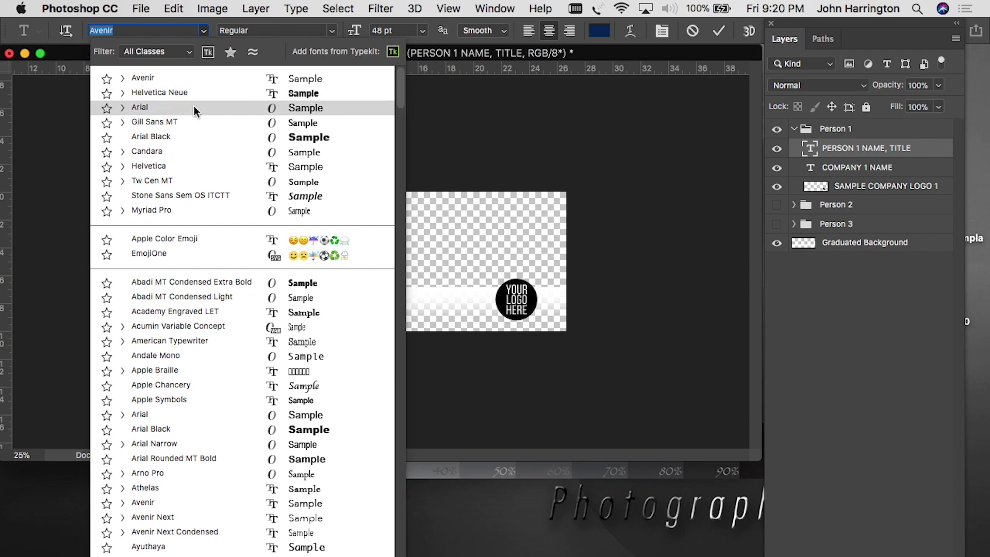
left_click(181, 77)
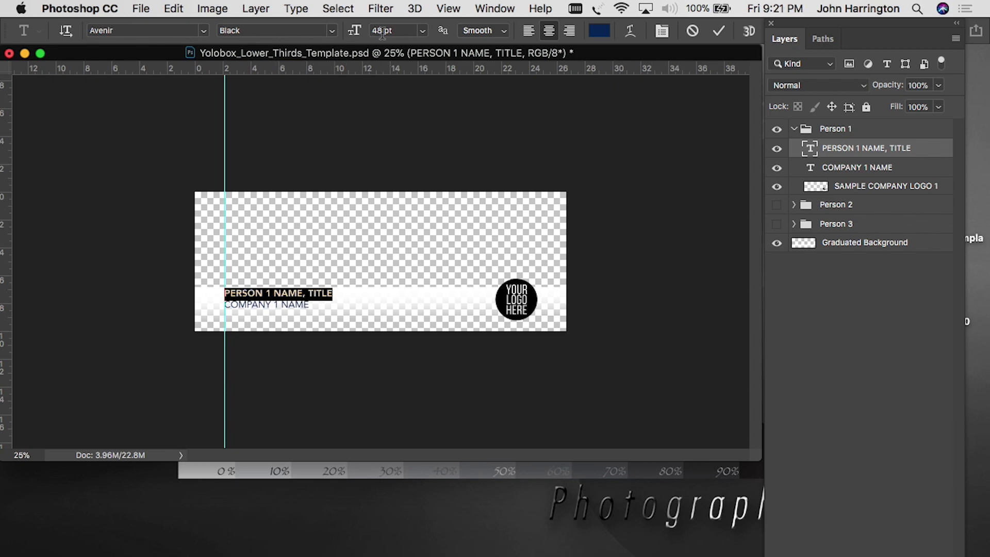
key("super+Return")
key("m")
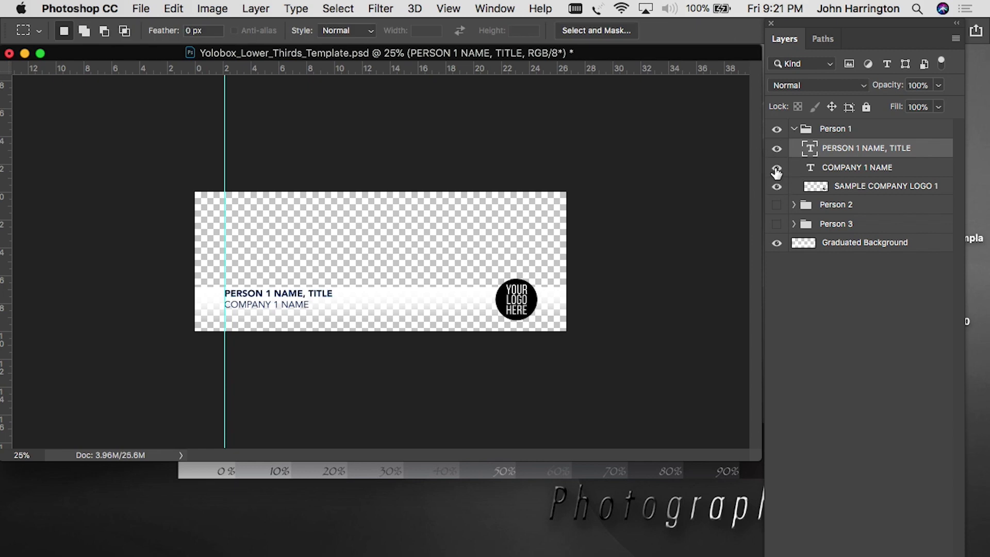
Check the visibility and font settings of the COMPANY 1 NAME text layer without changing it.
left_click(778, 169)
left_click(776, 169)
double_click(809, 168)
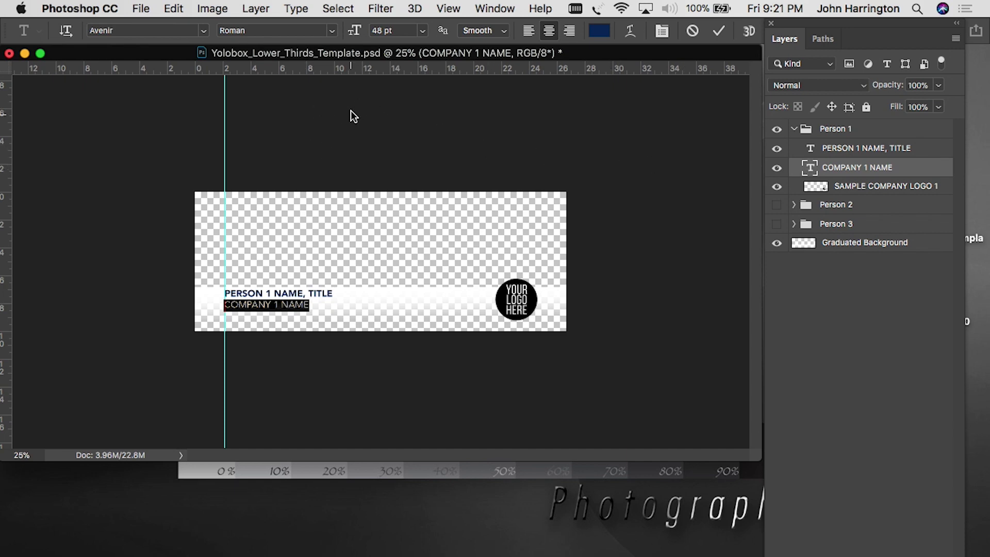
key("Escape")
key("m")
Review the character settings of the PERSON 1 NAME, TITLE layer, keep its anti-aliasing on Smooth, and close them.
left_click(810, 149)
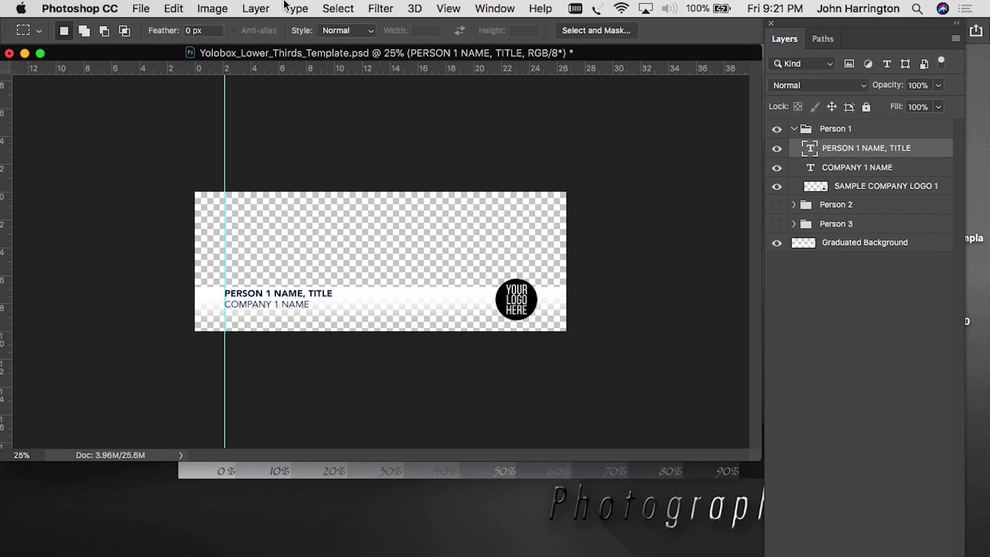
left_click(298, 8)
mouse_move(310, 51)
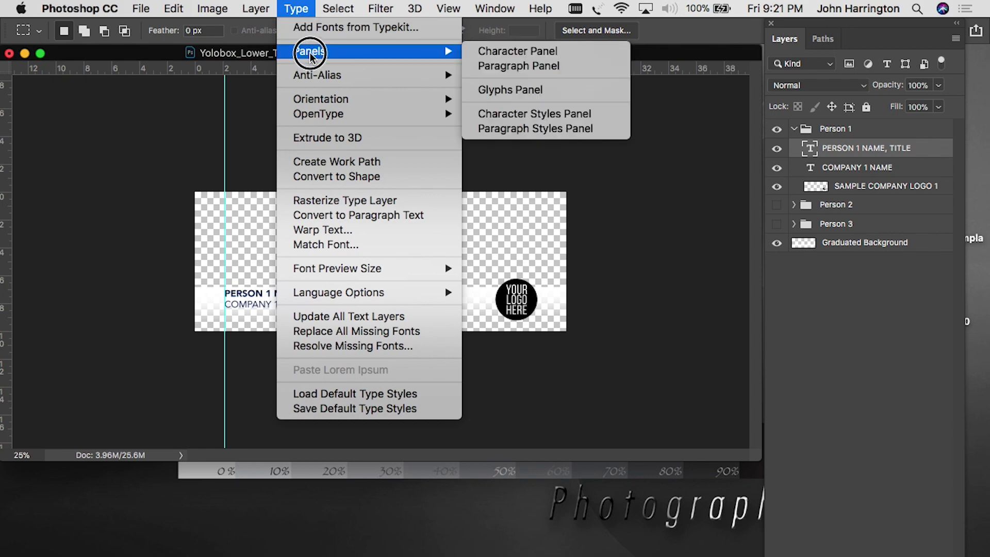
left_click(493, 52)
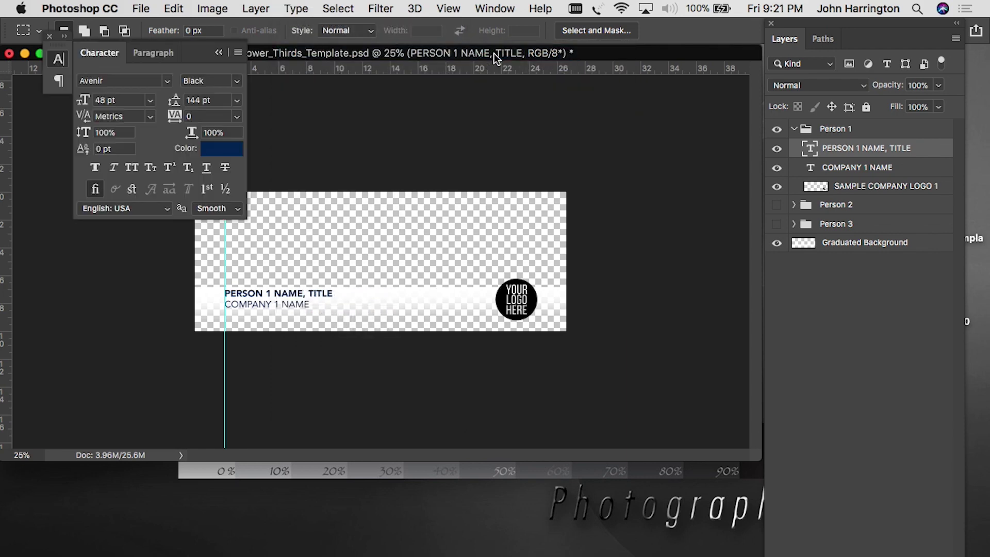
left_click(240, 208)
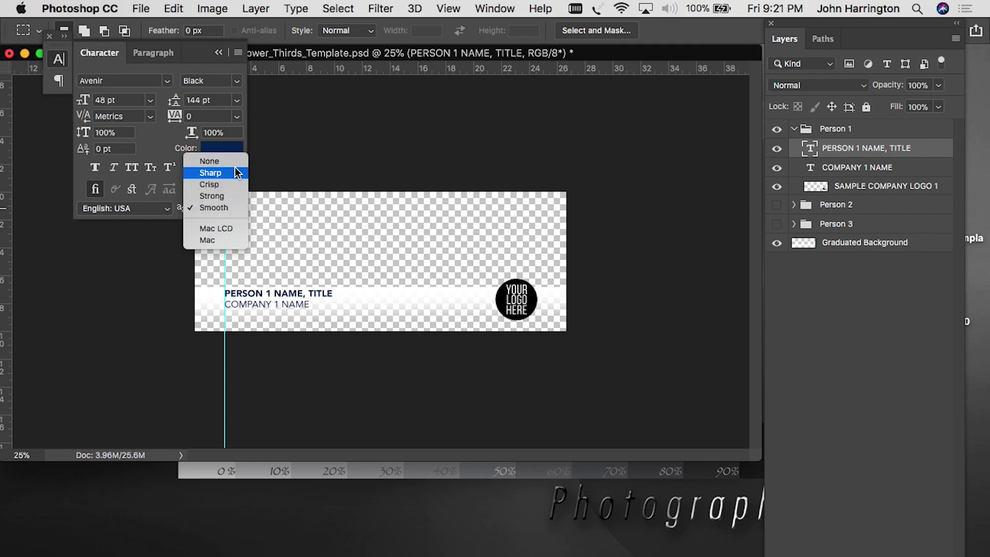
left_click(235, 208)
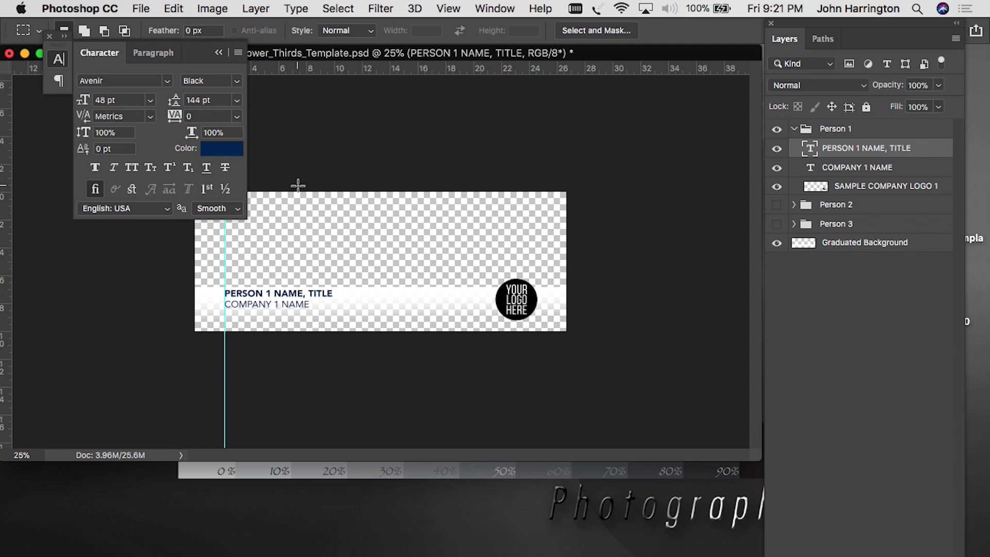
left_click(50, 36)
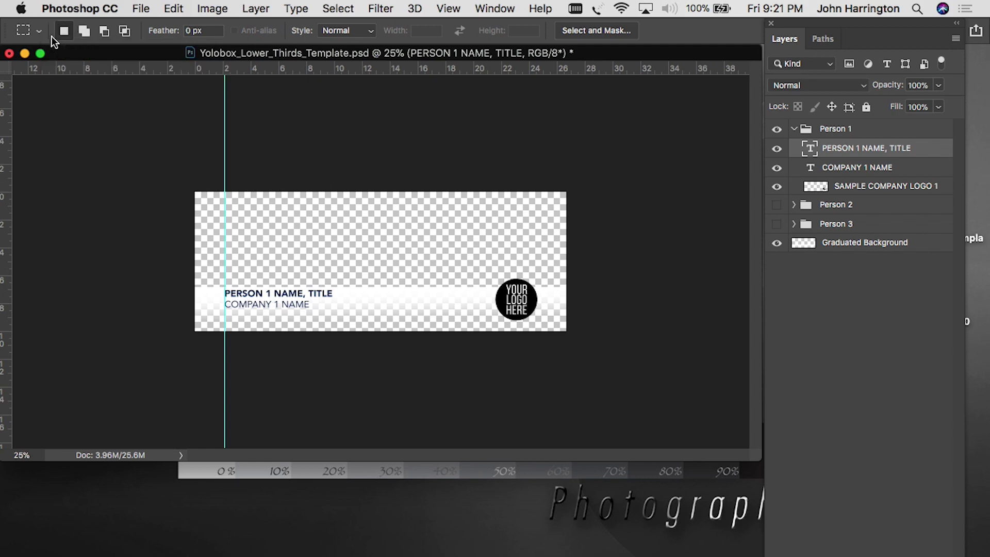
Examine the Person 1 name and company text edges at 100% zoom.
key("super+equal")
key("super+equal")
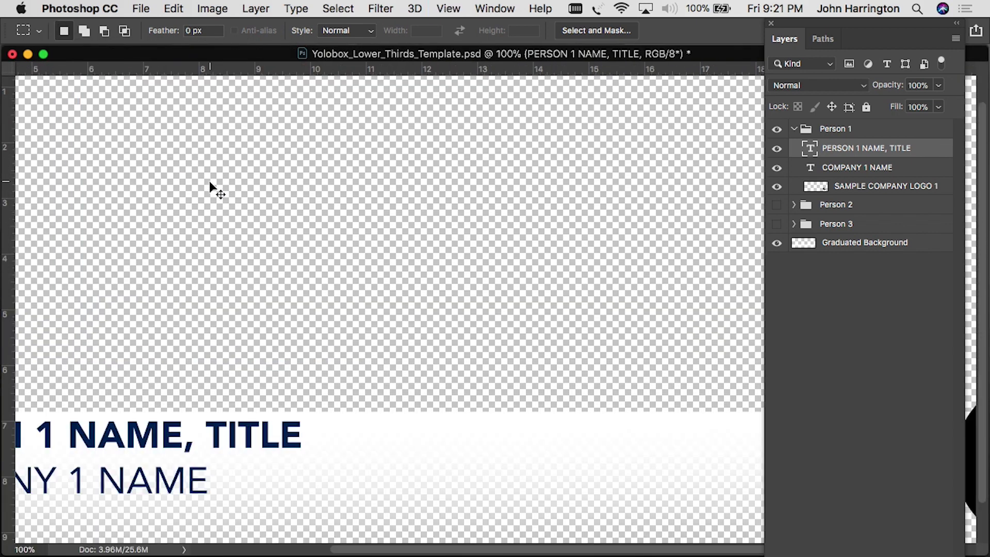
left_click_drag(186, 414, 450, 370)
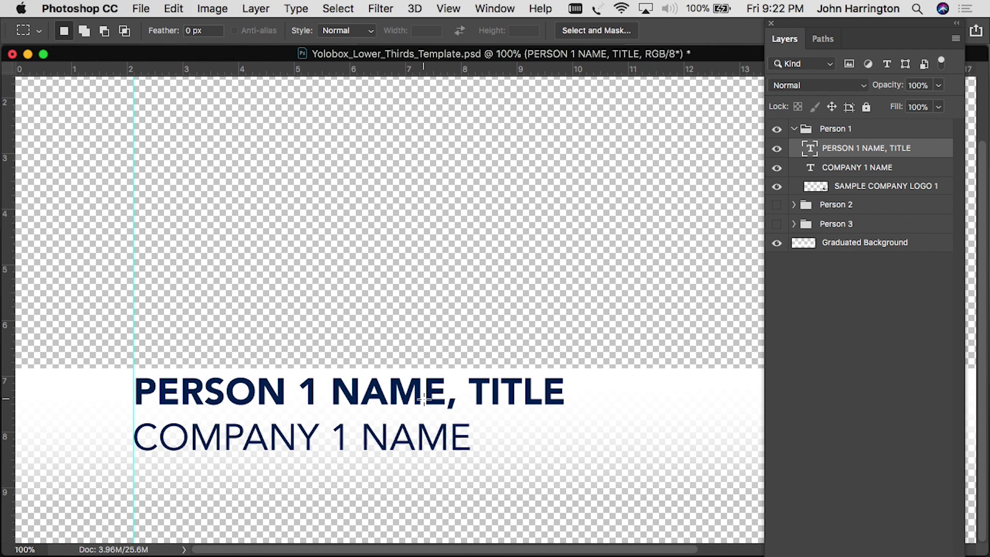
key("super+minus")
key("super+minus")
key("super+minus")
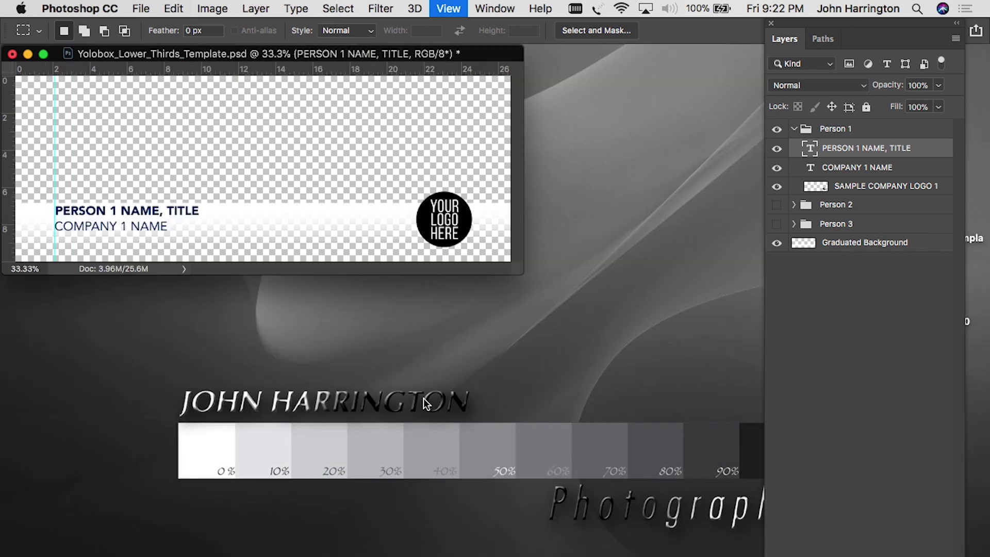
Collapse the Person 1 group and preview the Person 2 and Person 3 groups one at a time.
left_click_drag(219, 57, 360, 81)
left_click(793, 128)
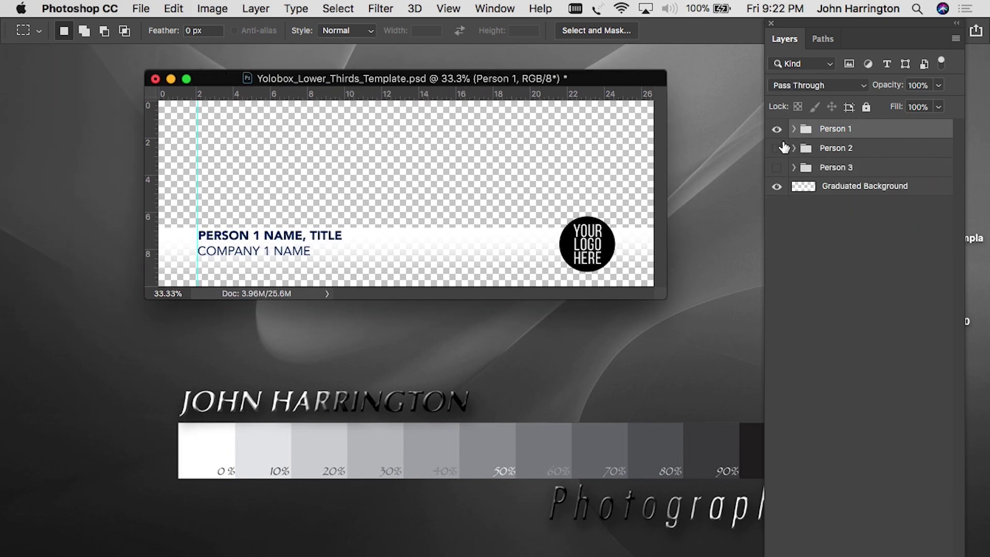
left_click(776, 129)
left_click(776, 149)
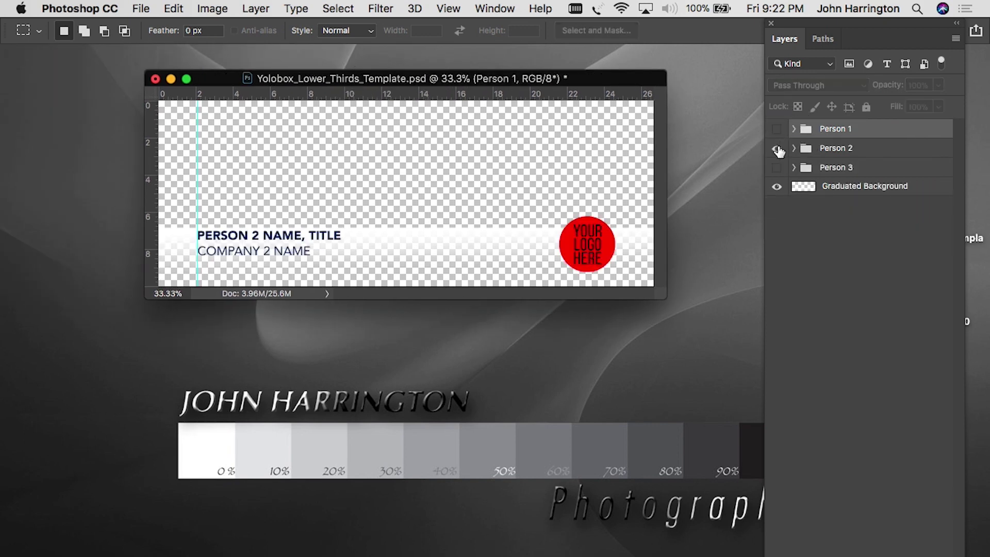
left_click(777, 149)
left_click(776, 167)
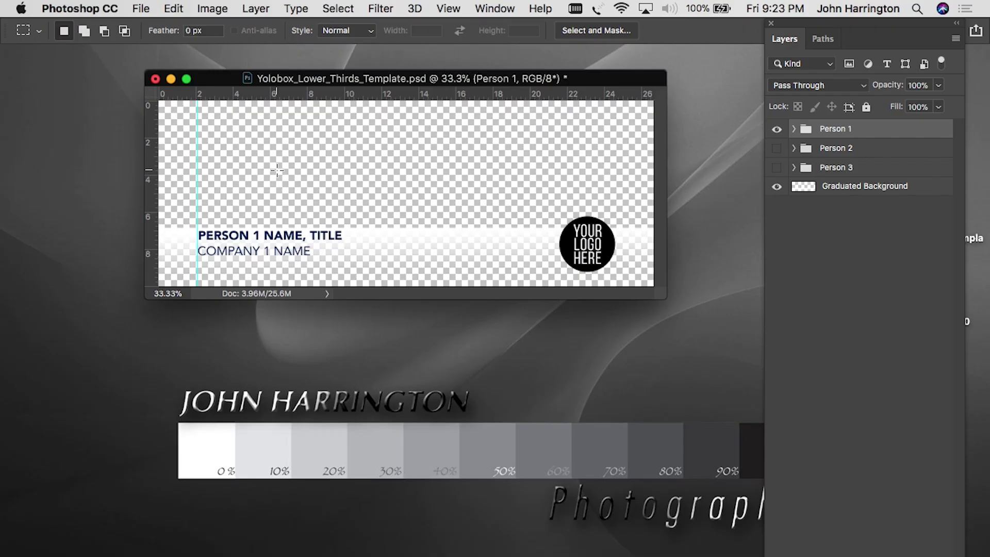
Save the Person 1 lower third to the Desktop as the PNG file Person_1.png with the large file size option.
left_click(141, 8)
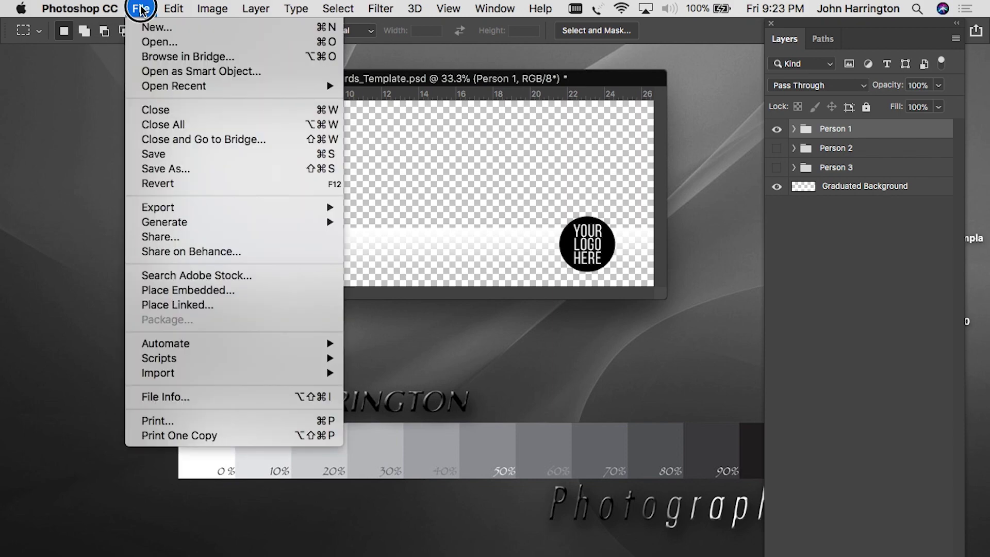
left_click(199, 168)
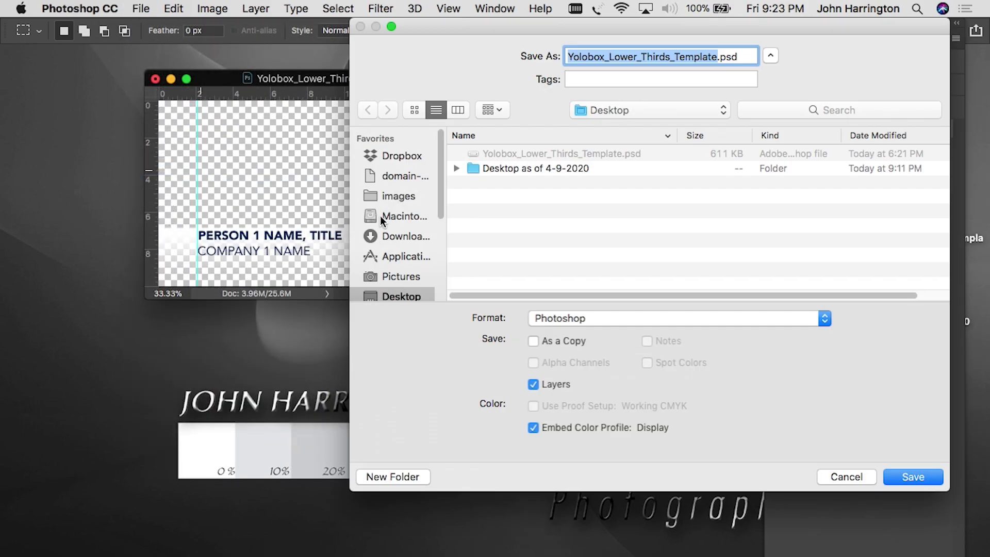
left_click(589, 316)
left_click(622, 527)
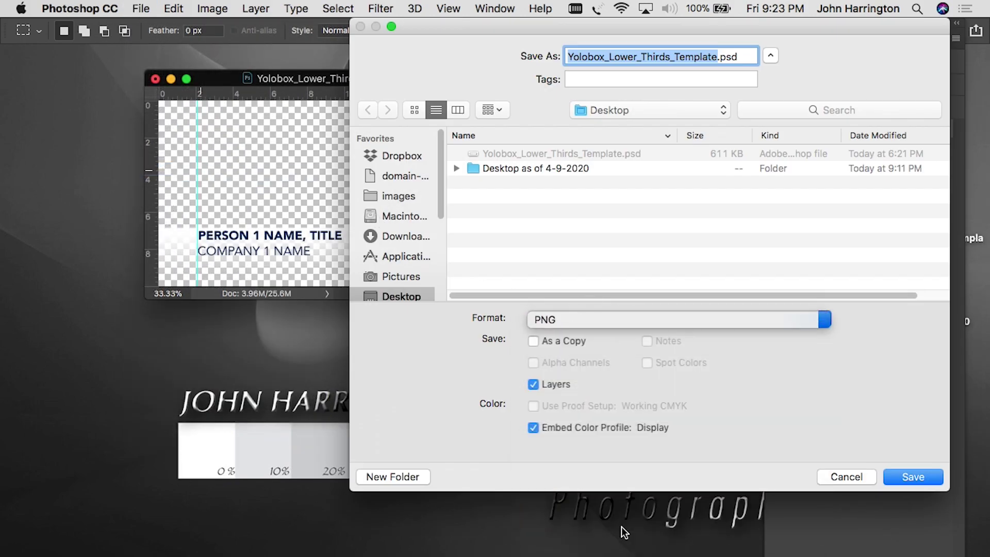
type("Person_1.png")
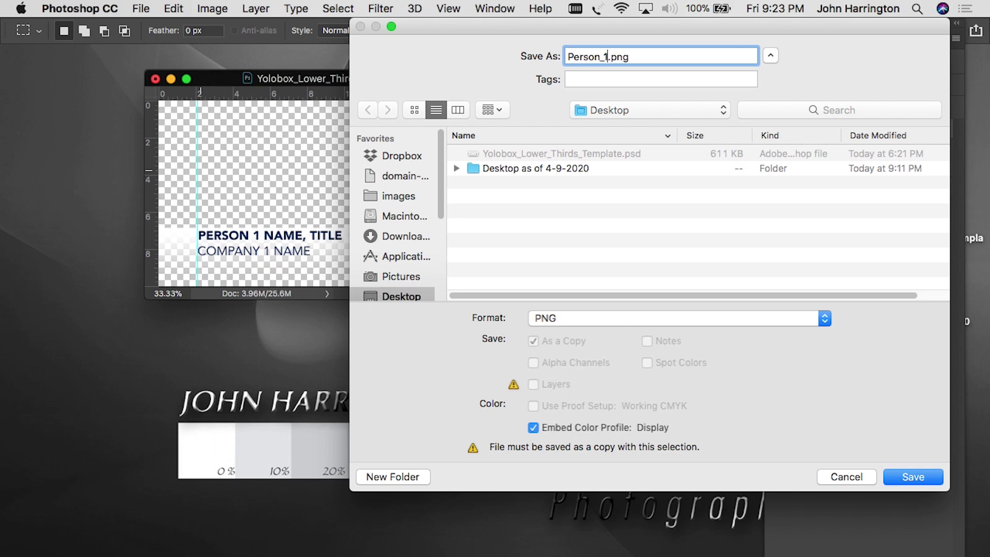
left_click(917, 476)
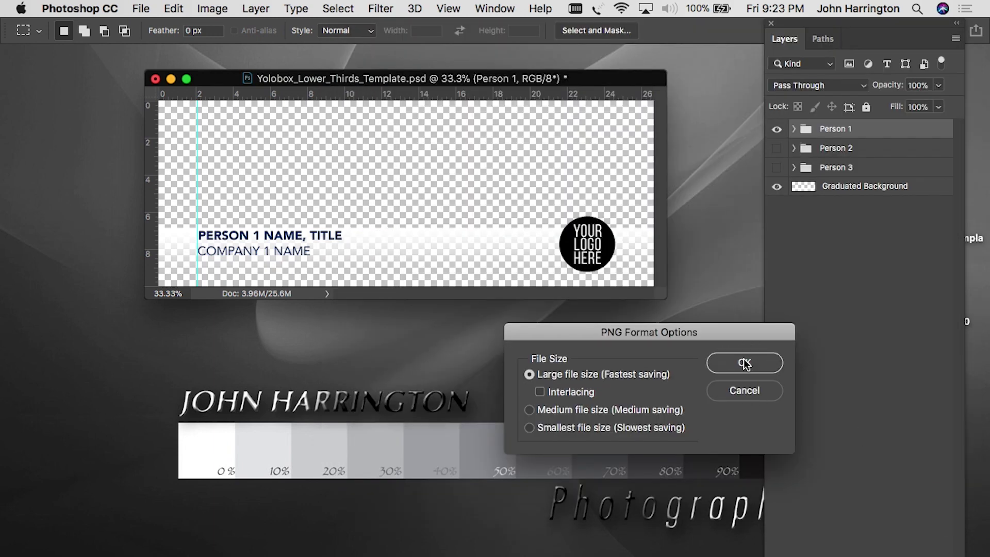
left_click(743, 361)
Show the Person 2 group instead of Person 1 and save that version to the Desktop as person_2.png.
left_click(776, 129)
left_click(776, 149)
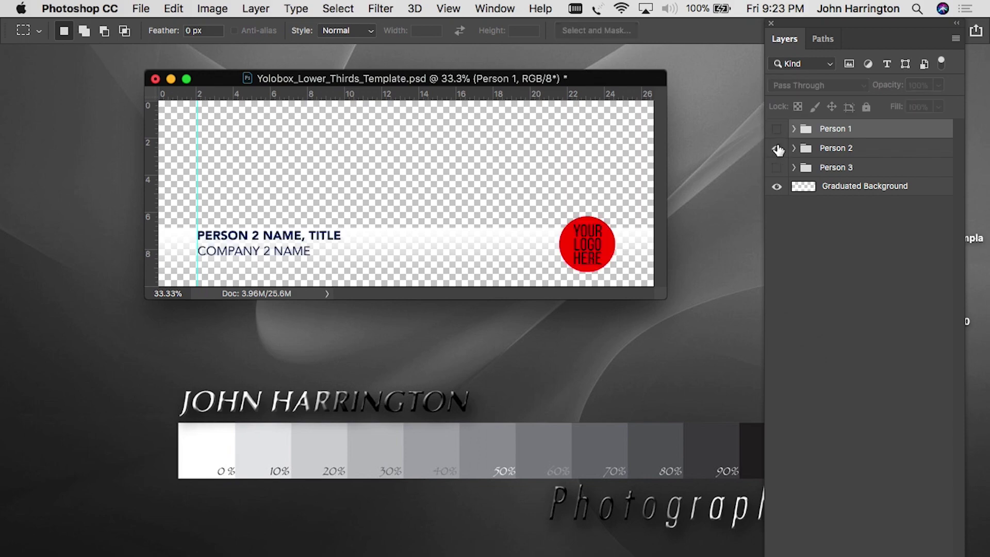
left_click(142, 9)
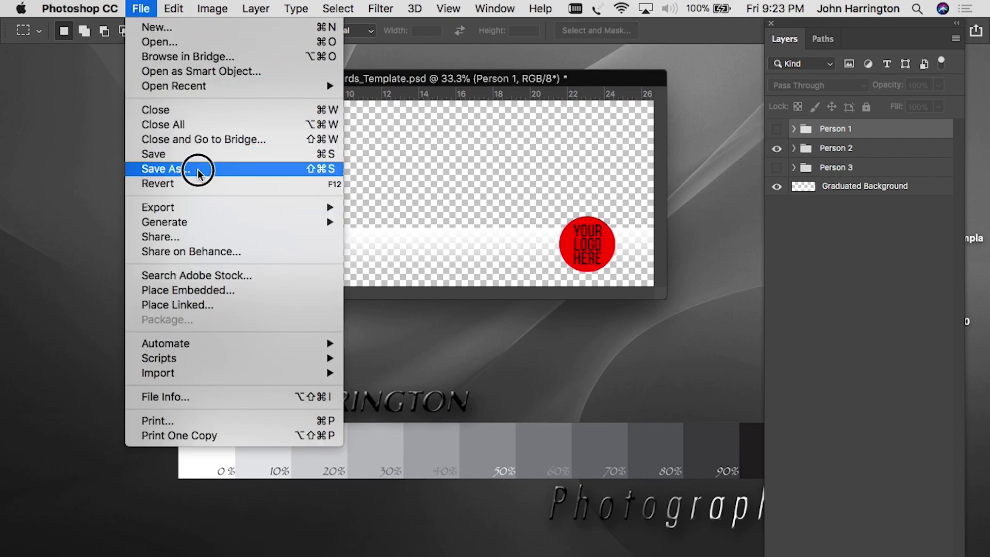
left_click(166, 169)
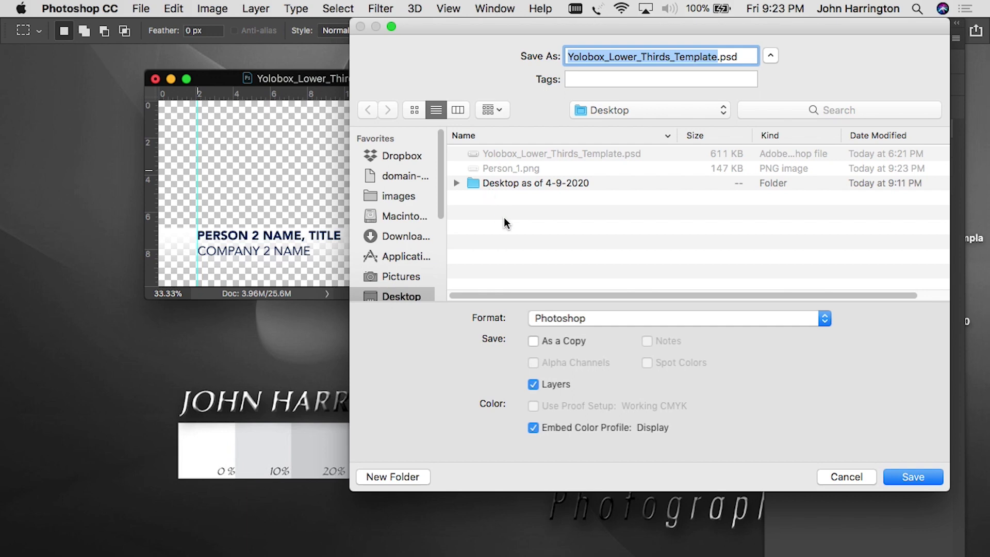
type("person_2")
key("BackSpace")
key("BackSpace")
key("BackSpace")
type("n_2")
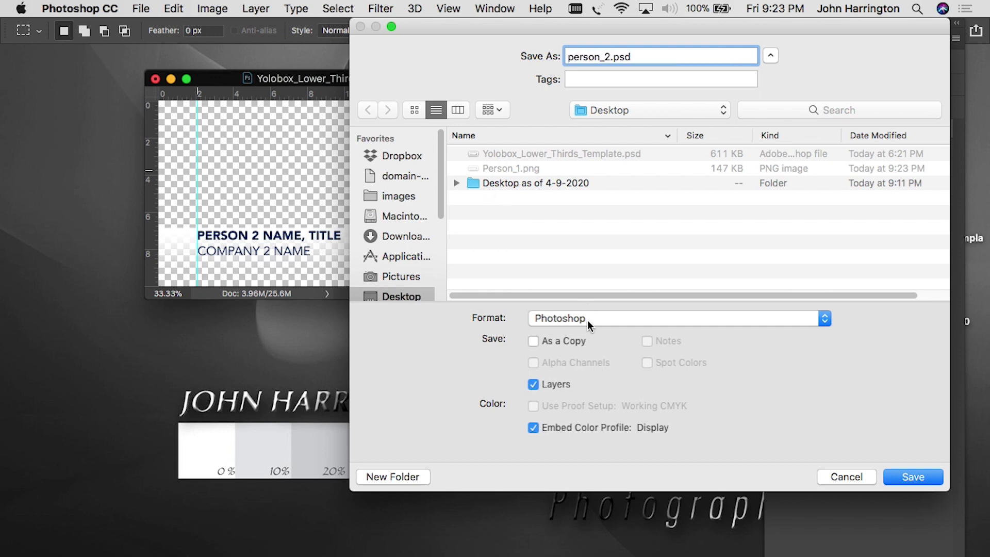
left_click(591, 332)
left_click(614, 525)
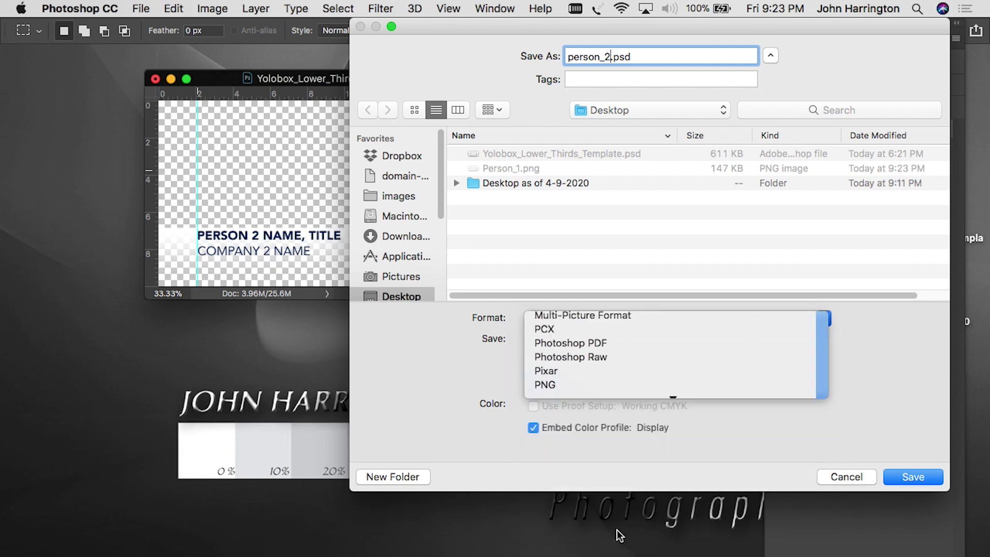
left_click(918, 478)
left_click(743, 370)
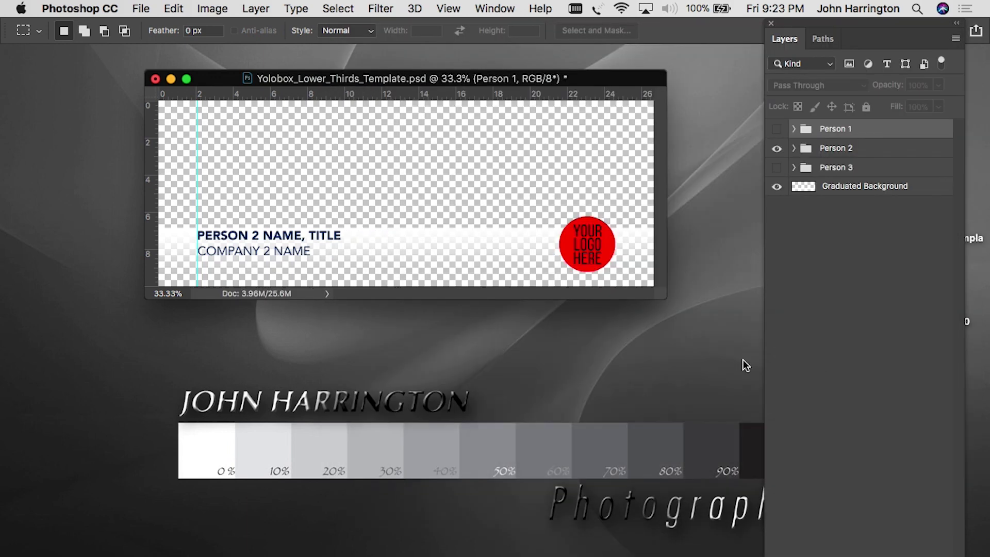
Show the Person 3 group instead of Person 2 and choose PNG as the format for saving it.
left_click(777, 148)
left_click(776, 167)
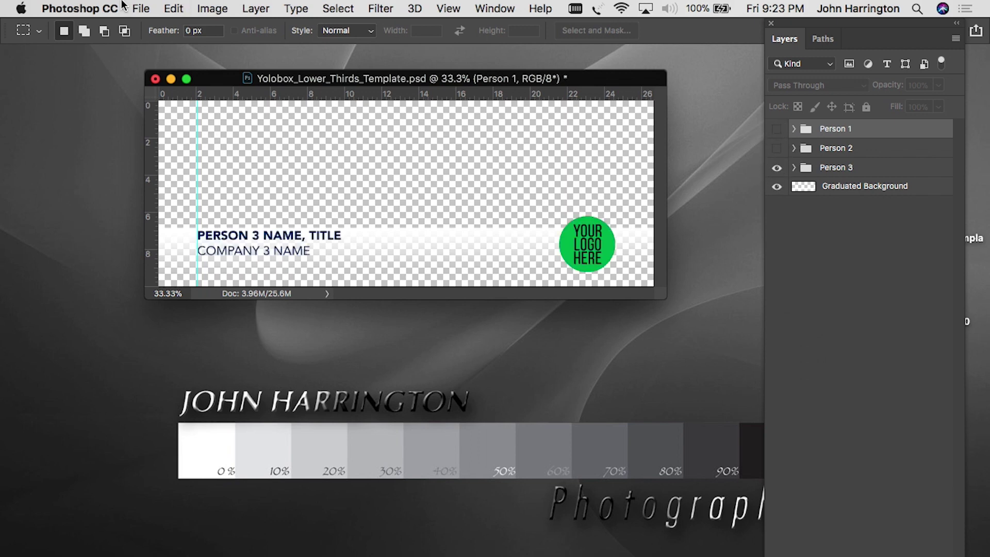
left_click(141, 9)
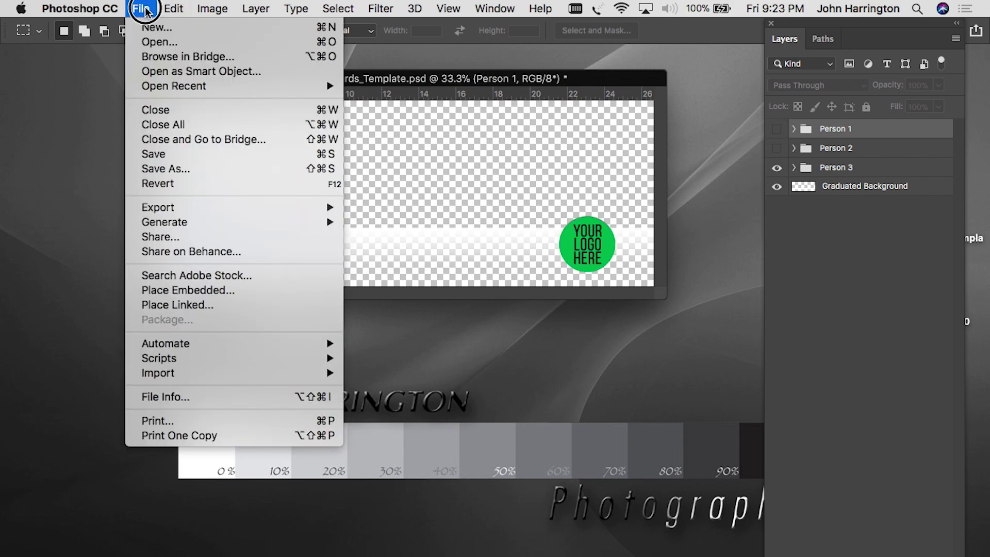
left_click(216, 166)
left_click(564, 318)
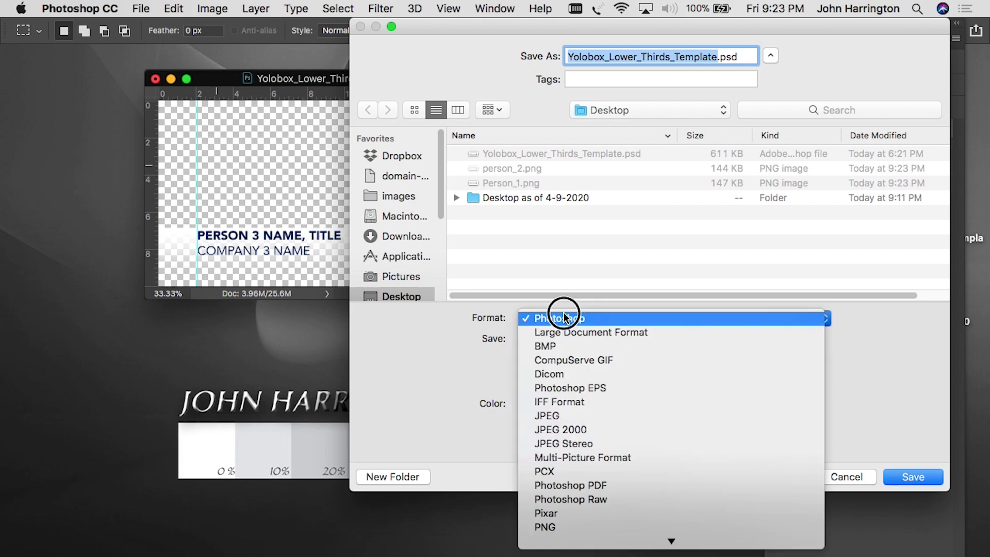
left_click(545, 350)
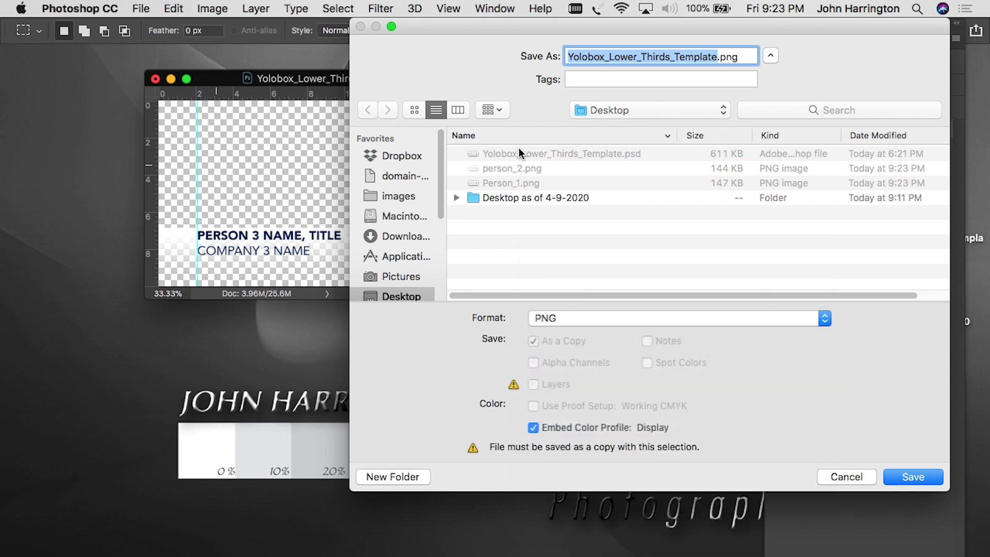
Name the PNG copy person_3 and save it to the Desktop with the default PNG options.
type("per")
key("BackSpace")
key("BackSpace")
key("BackSpace")
type("Per")
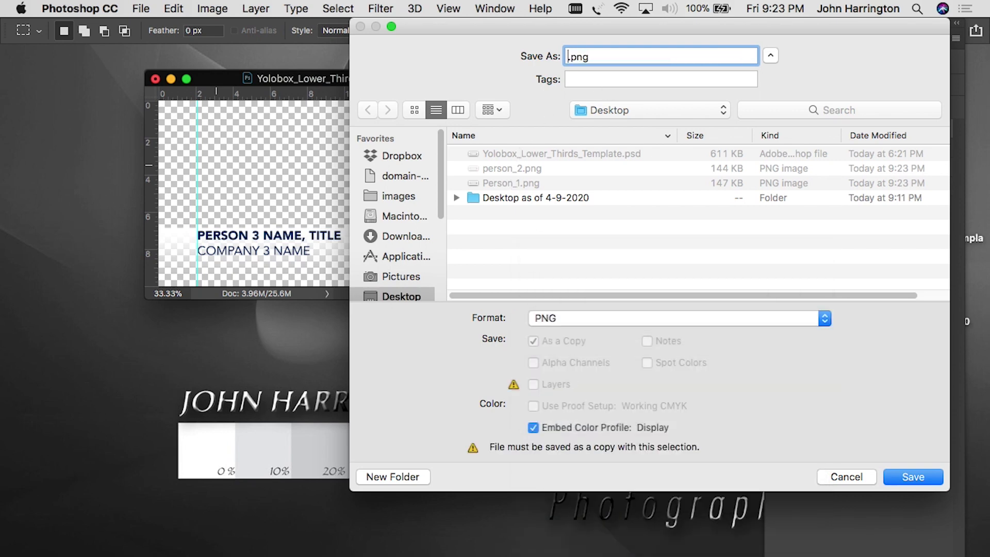
key("BackSpace")
key("BackSpace")
key("BackSpace")
type("person_3")
left_click(926, 479)
left_click(744, 360)
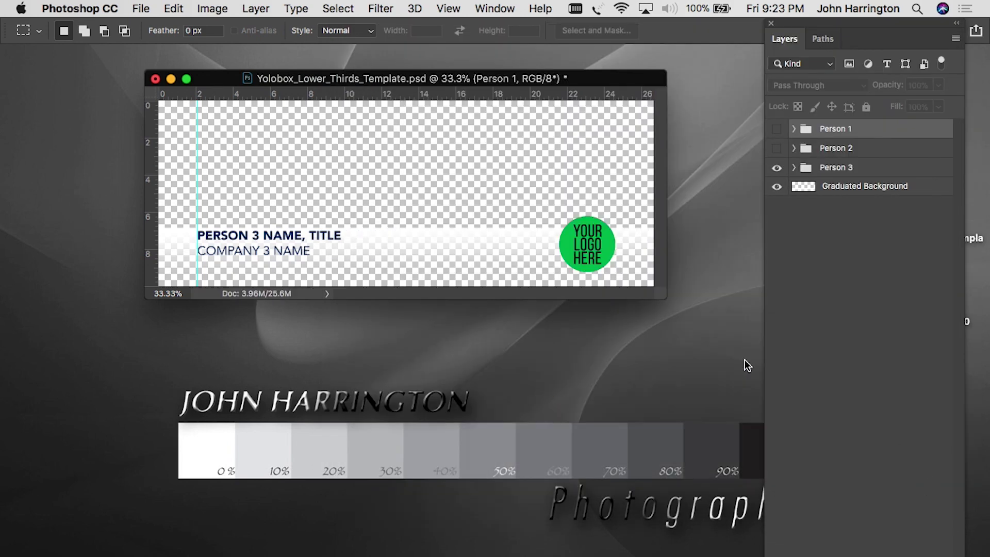
Switch to Finder, copy Person_1.png, person_2.png and person_3.png from the desktop to the NO NAME drive, and eject the drive.
key("super+h")
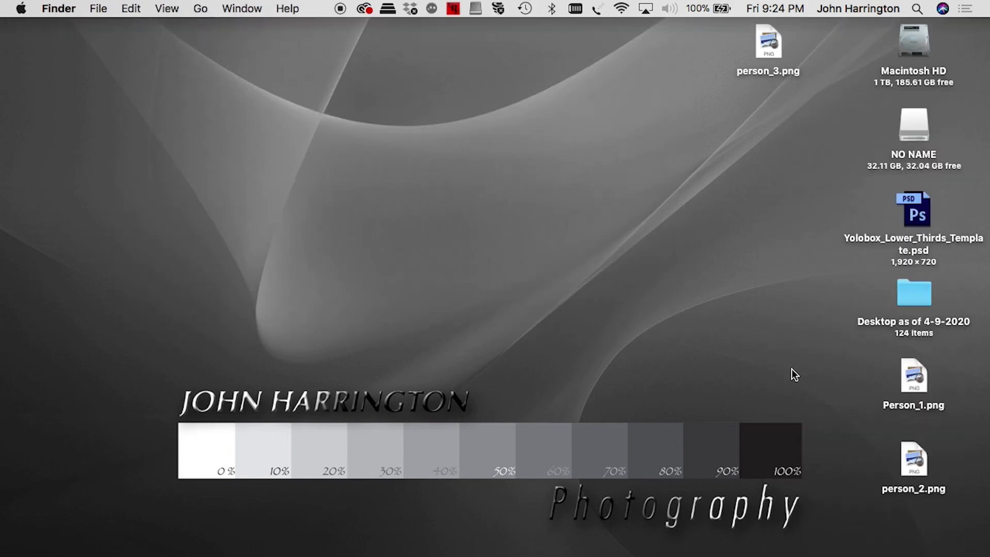
left_click_drag(838, 346, 908, 443)
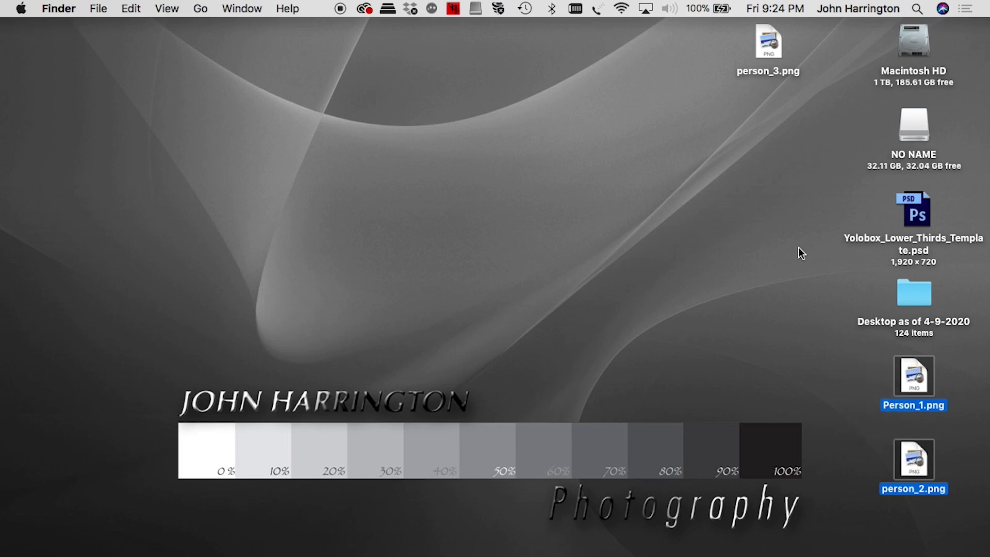
left_click(770, 42, "super")
left_click_drag(769, 42, 911, 120)
left_click(834, 132)
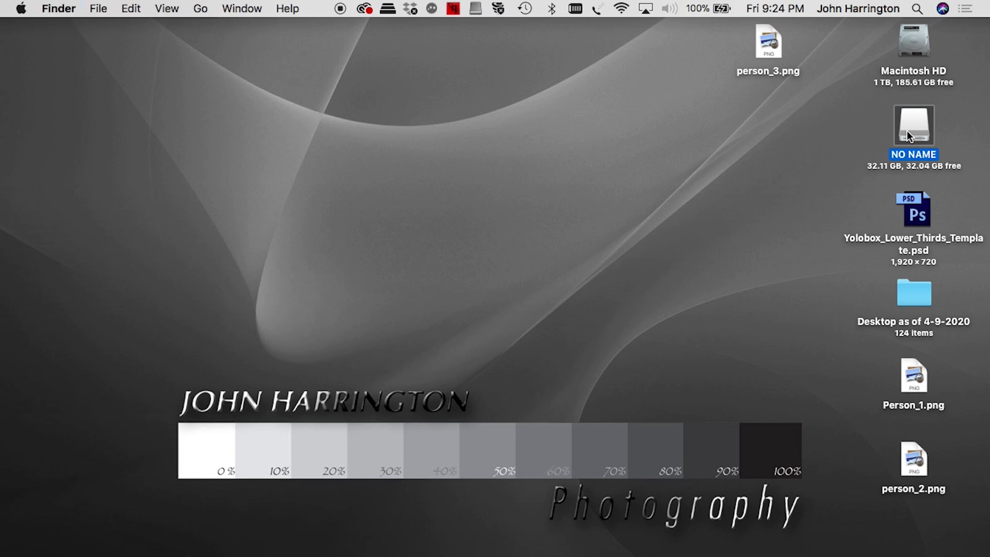
key("super+e")
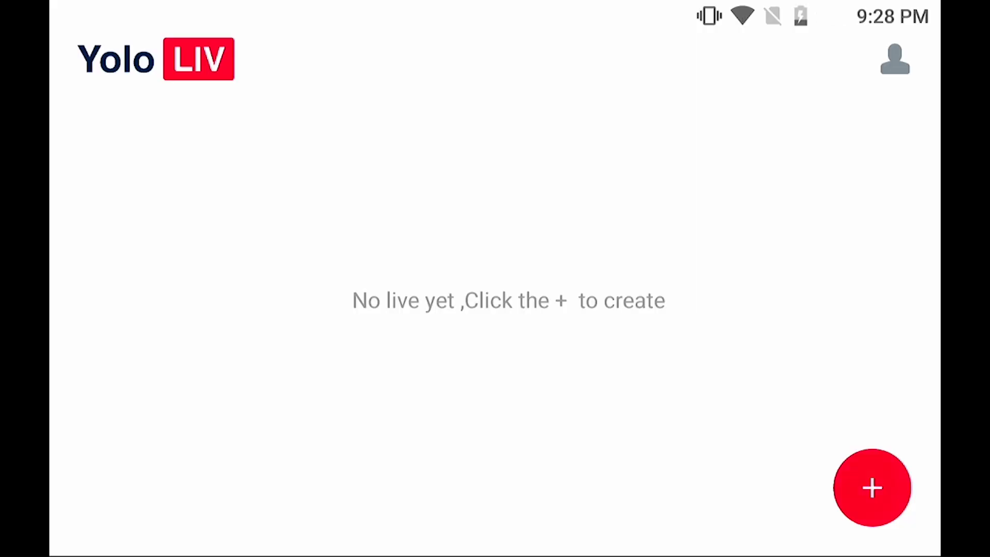
Switch to the YoloLiv app and create a live stream titled "test 1".
left_click(872, 487)
type("test")
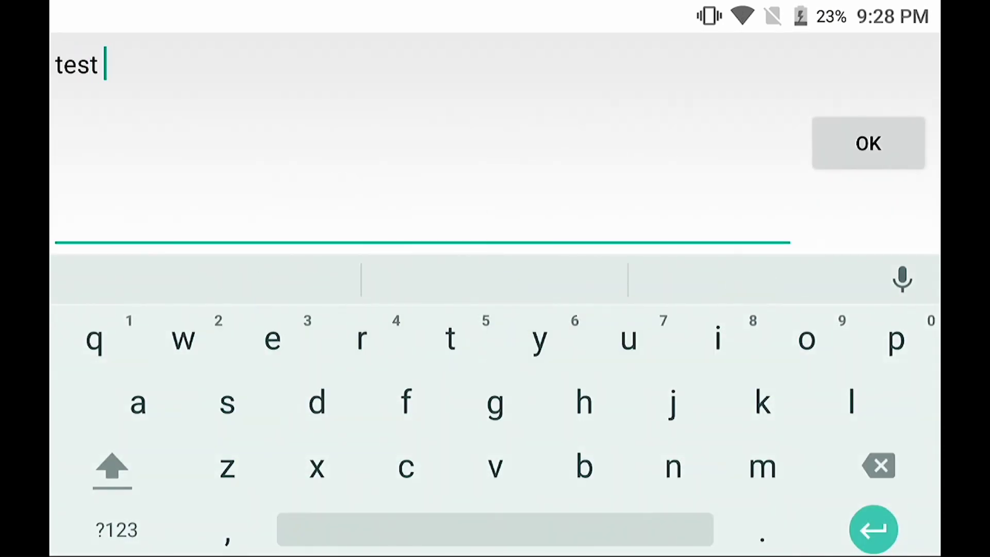
left_click(116, 530)
type("1")
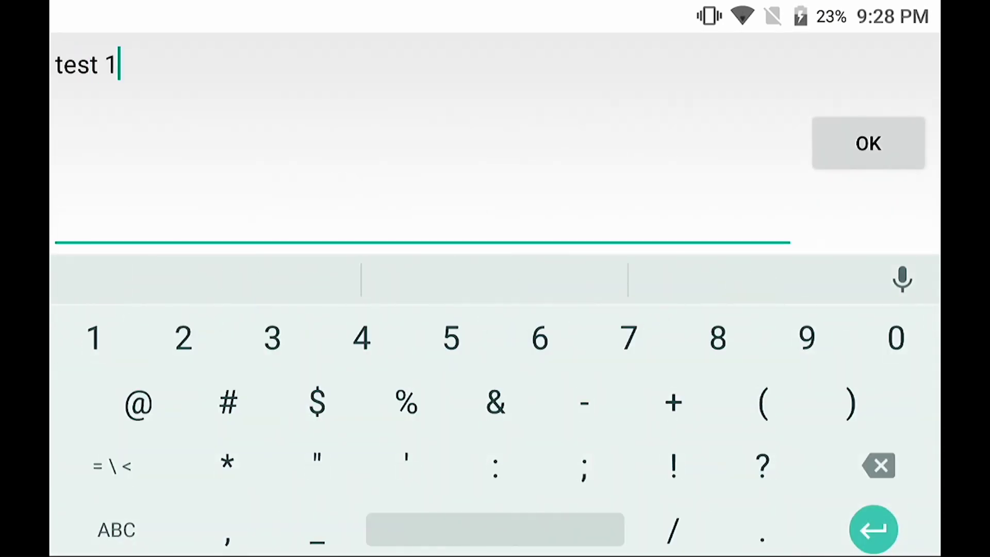
key("Return")
left_click(494, 338)
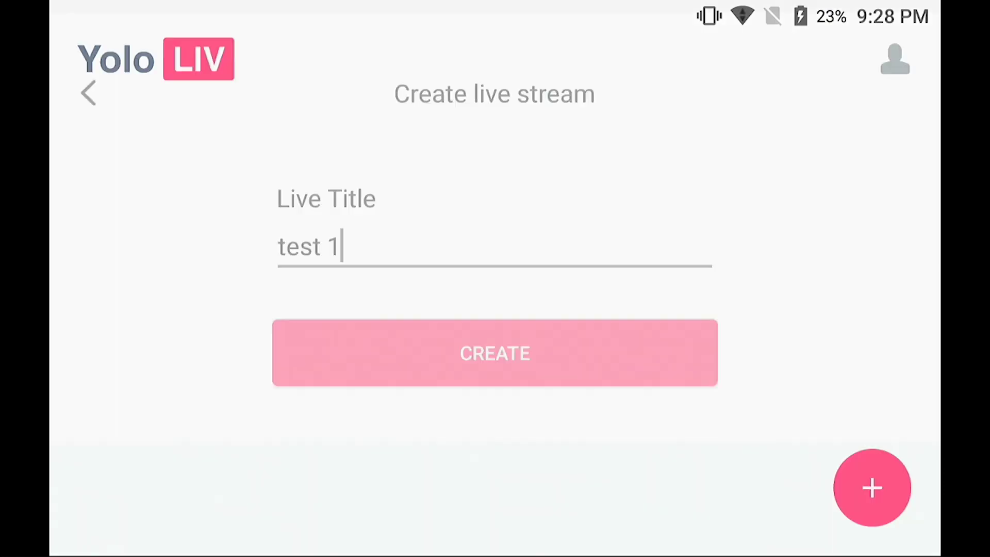